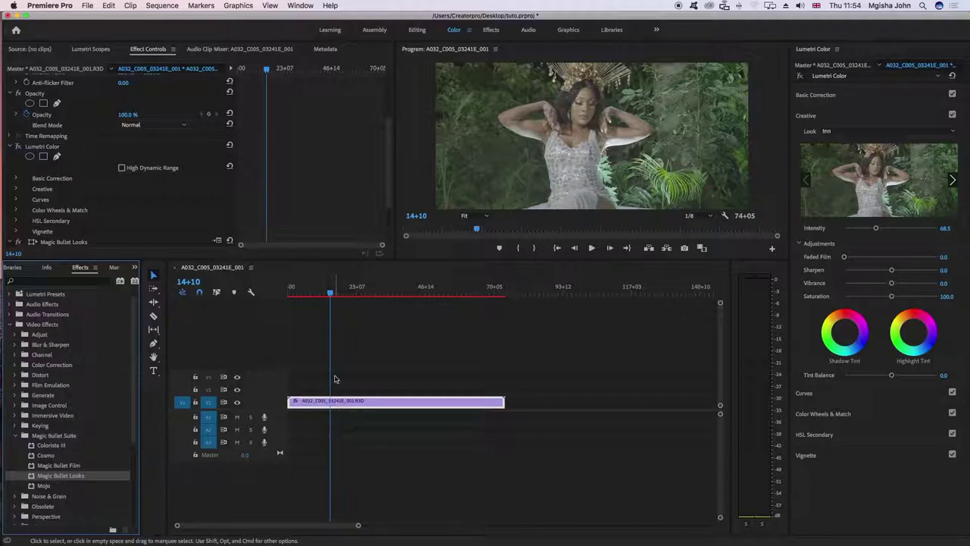
- Move the playhead to 9+08 and open the clip's Magic Bullet Looks effect for editing
{"action": "left_click_drag", "start_coordinate": [330, 293], "coordinate": [316, 295]}
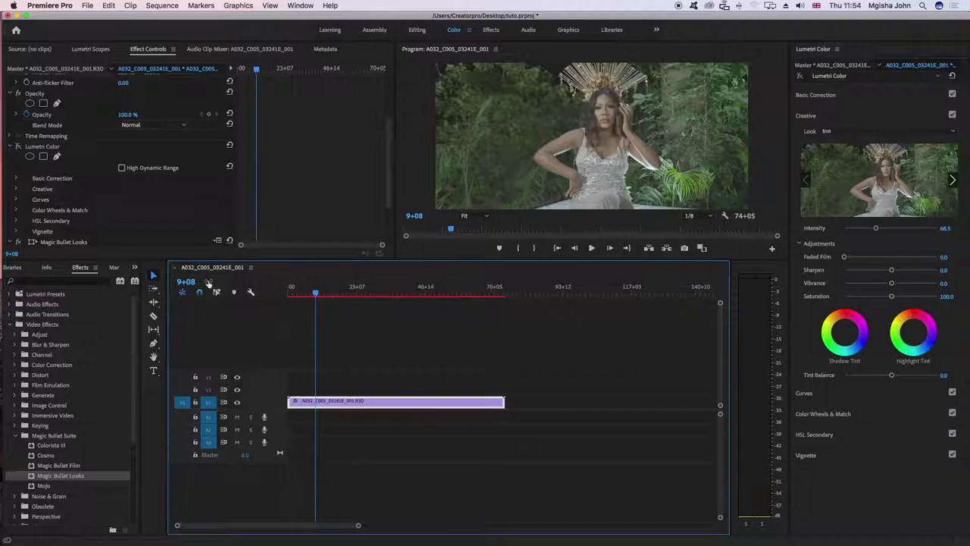
{"action": "scroll", "coordinate": [100, 232], "scroll_direction": "down", "scroll_amount": 2}
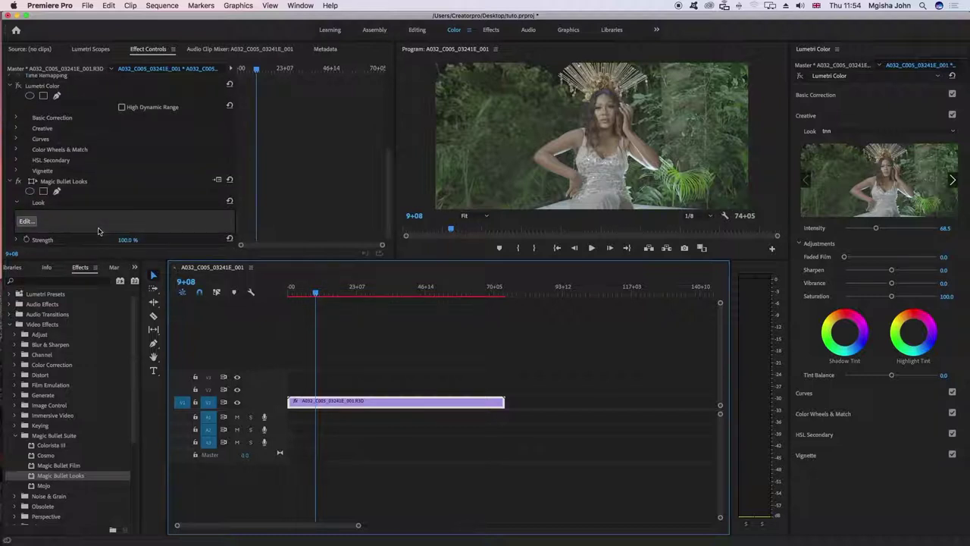
{"action": "left_click", "coordinate": [26, 222]}
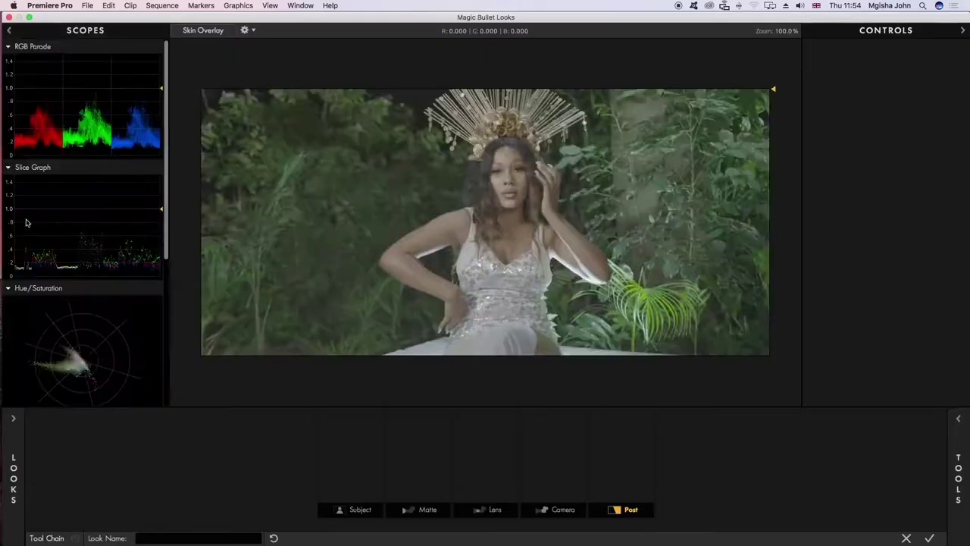
- Add a Colorista tool to the Post stage of the look and select it to show its settings
{"action": "mouse_move", "coordinate": [957, 473]}
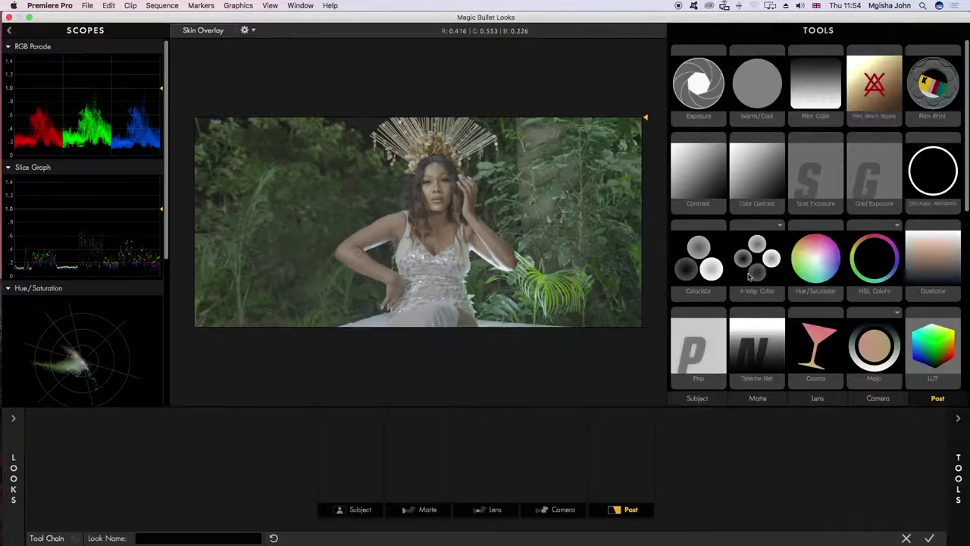
{"action": "double_click", "coordinate": [698, 261]}
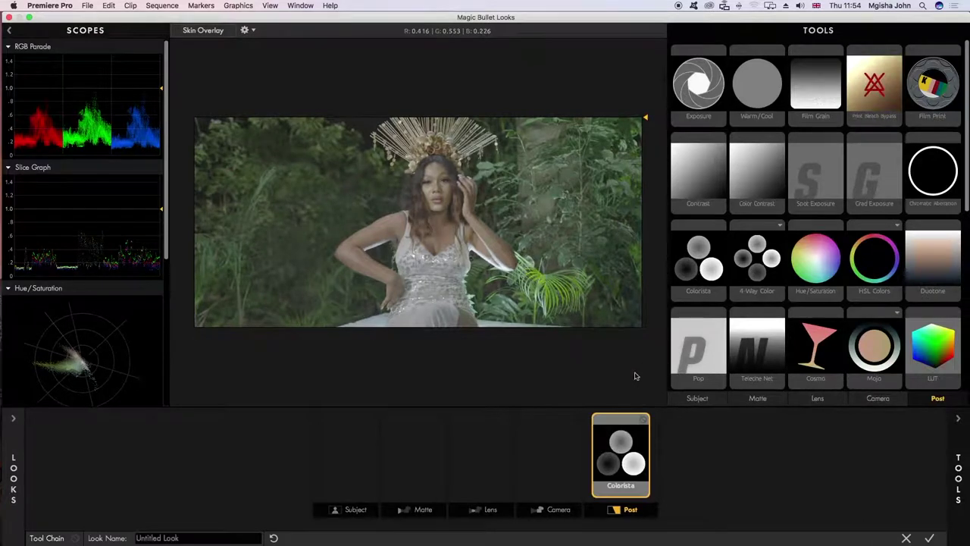
{"action": "left_click", "coordinate": [628, 430]}
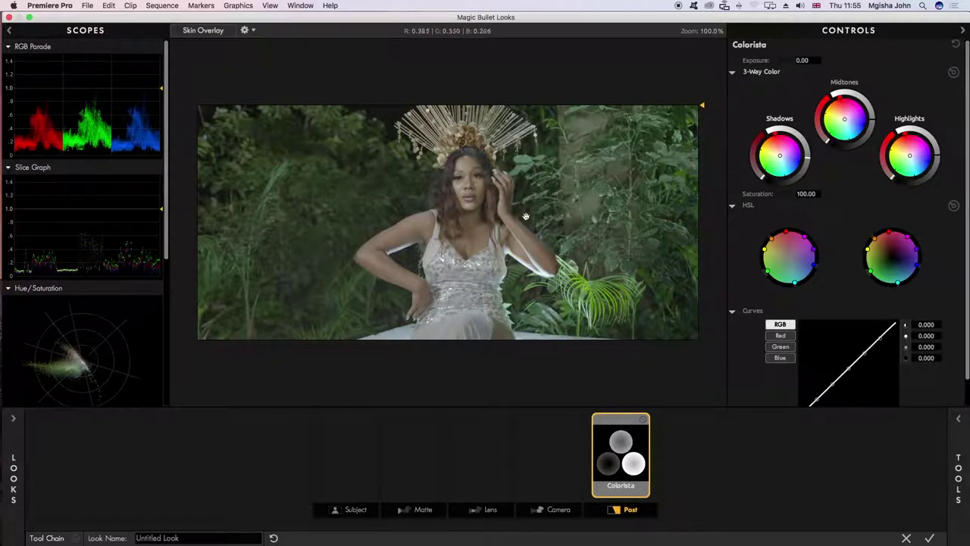
- Set the Colorista 3-Way Color saturation to 200
{"action": "left_click", "coordinate": [808, 194]}
{"action": "left_click", "coordinate": [802, 193]}
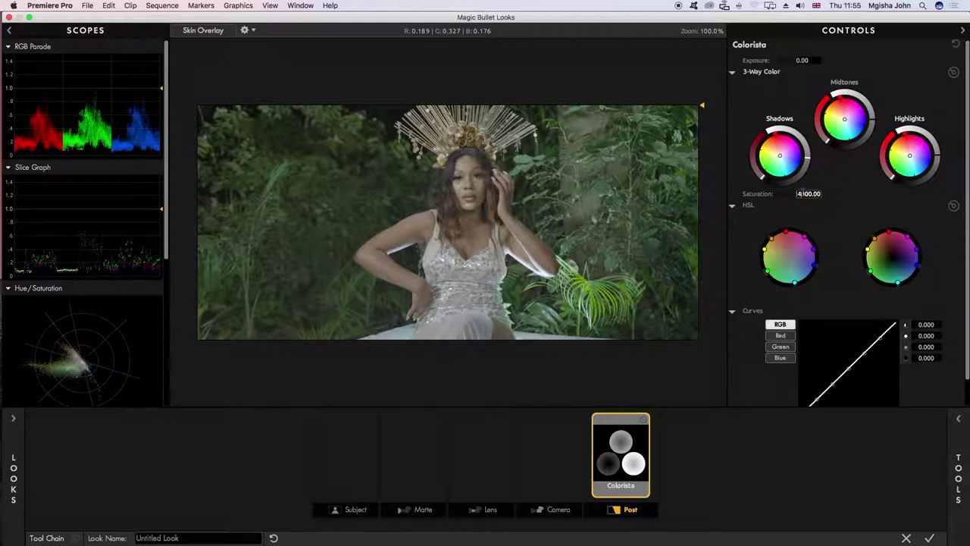
{"action": "type", "text": "0"}
{"action": "left_click_drag", "start_coordinate": [797, 194], "coordinate": [840, 197]}
{"action": "type", "text": "200"}
{"action": "key", "text": "Return"}
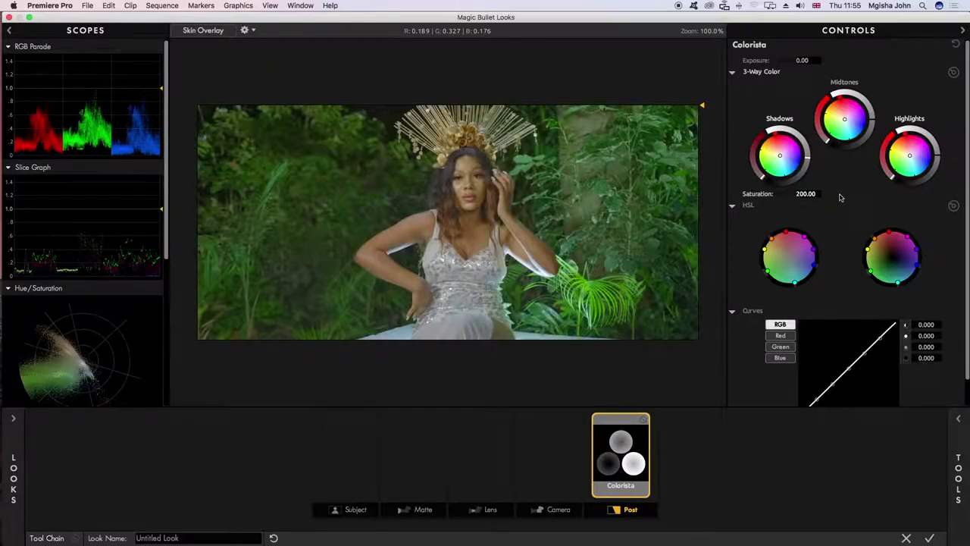
- Adjust the Colorista 3-Way Color saturation to about 150
{"action": "left_click", "coordinate": [801, 193]}
{"action": "left_click_drag", "start_coordinate": [797, 193], "coordinate": [860, 195]}
{"action": "key", "text": "Return"}
{"action": "left_click_drag", "start_coordinate": [801, 193], "coordinate": [820, 194]}
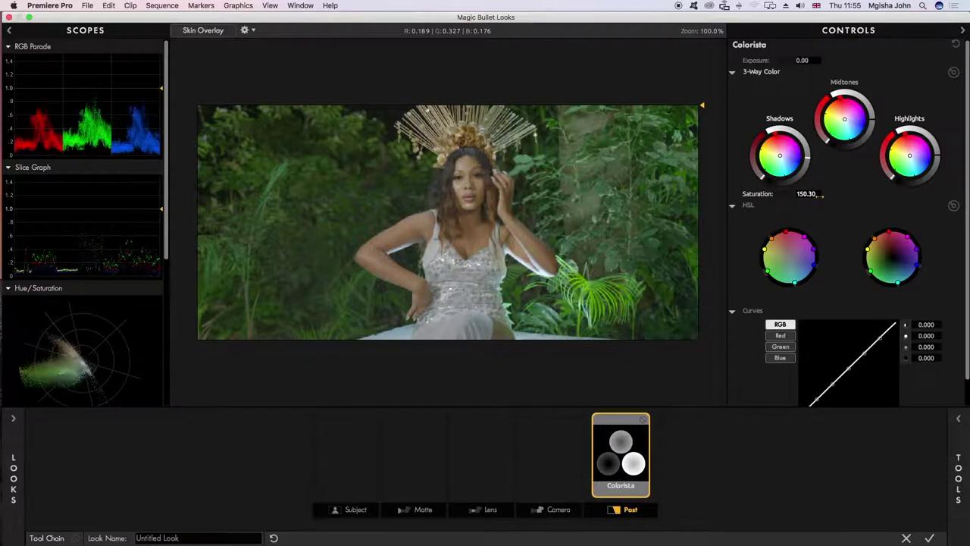
- Add a LUT tool to the Post stage and load Creator jSTD.cube from the Best lut folder on the Desktop
{"action": "left_click", "coordinate": [959, 449]}
{"action": "double_click", "coordinate": [933, 340]}
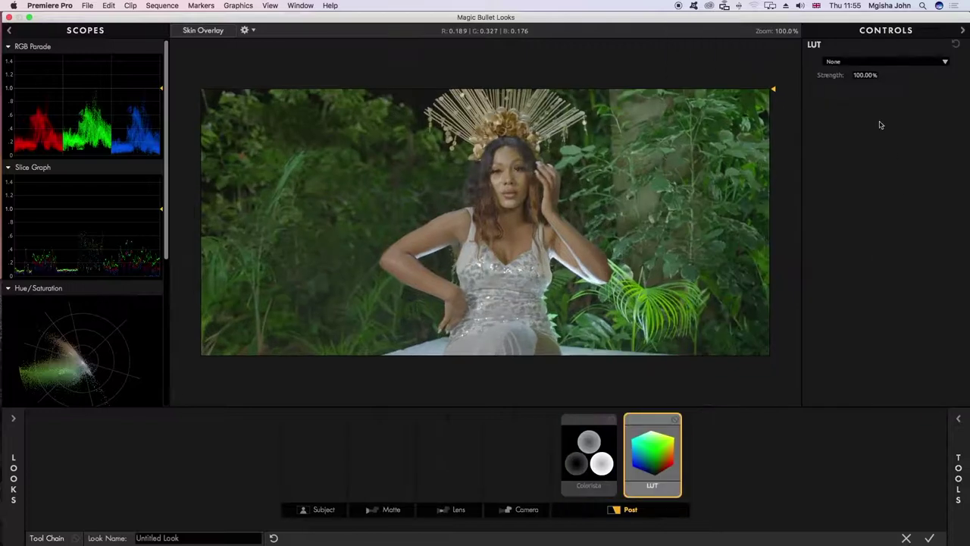
{"action": "left_click", "coordinate": [851, 63]}
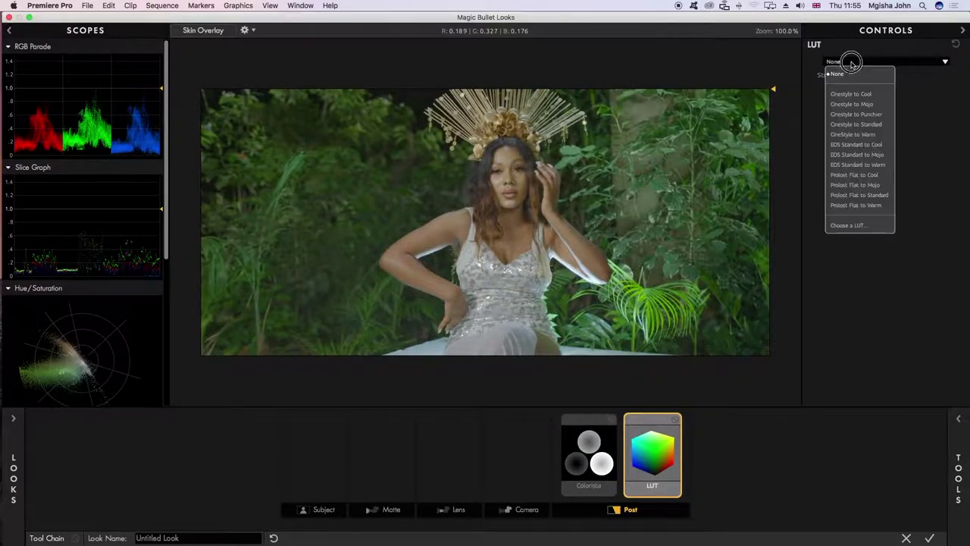
{"action": "left_click", "coordinate": [853, 225]}
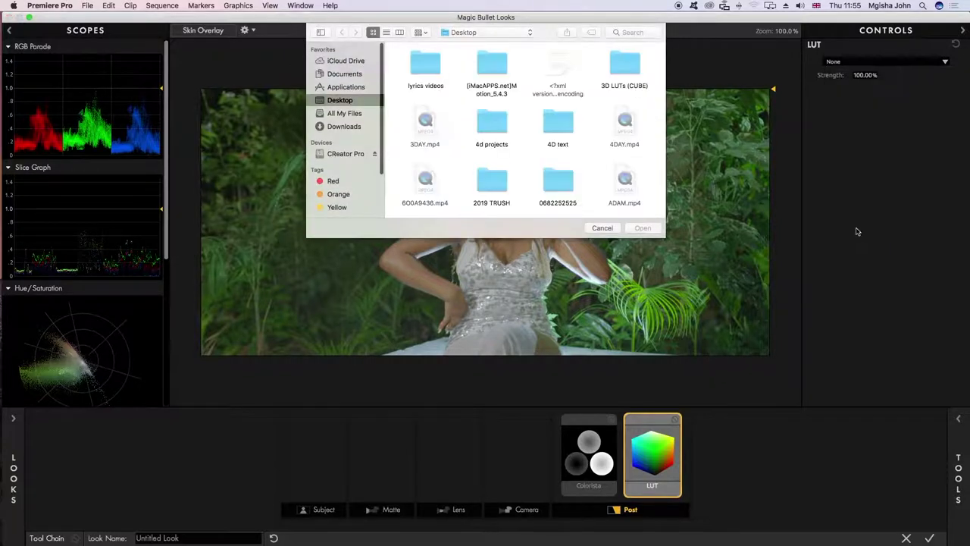
{"action": "scroll", "coordinate": [567, 142], "scroll_direction": "down", "scroll_amount": 3}
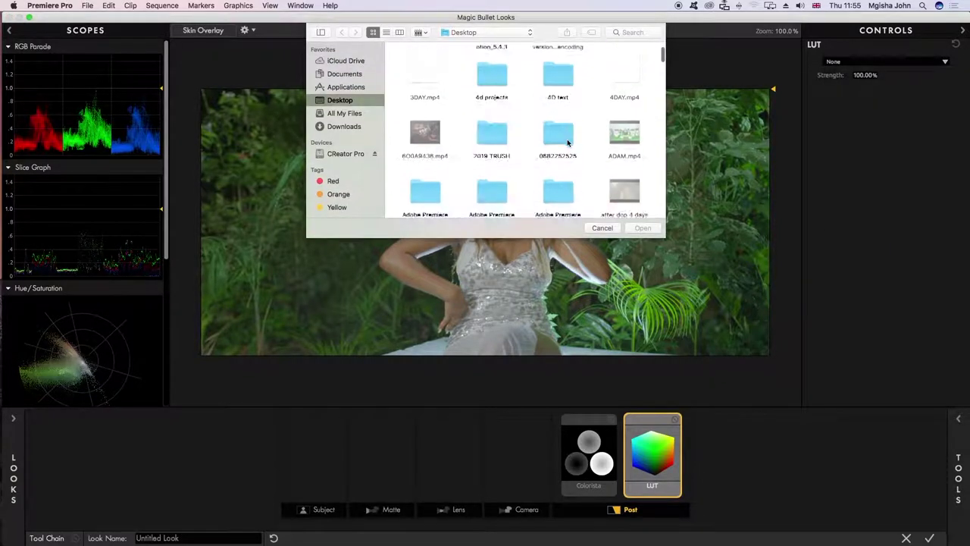
{"action": "scroll", "coordinate": [567, 142], "scroll_direction": "down", "scroll_amount": 6}
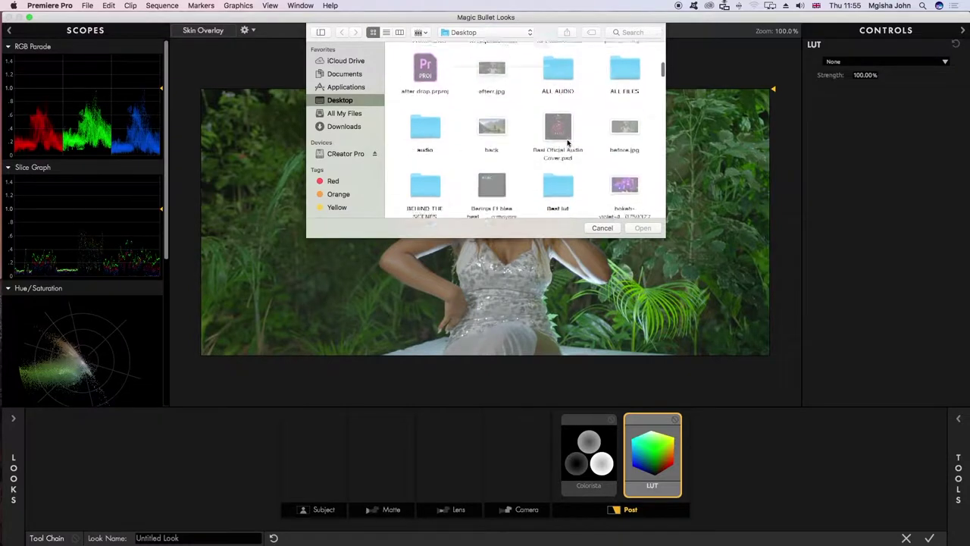
{"action": "double_click", "coordinate": [559, 155]}
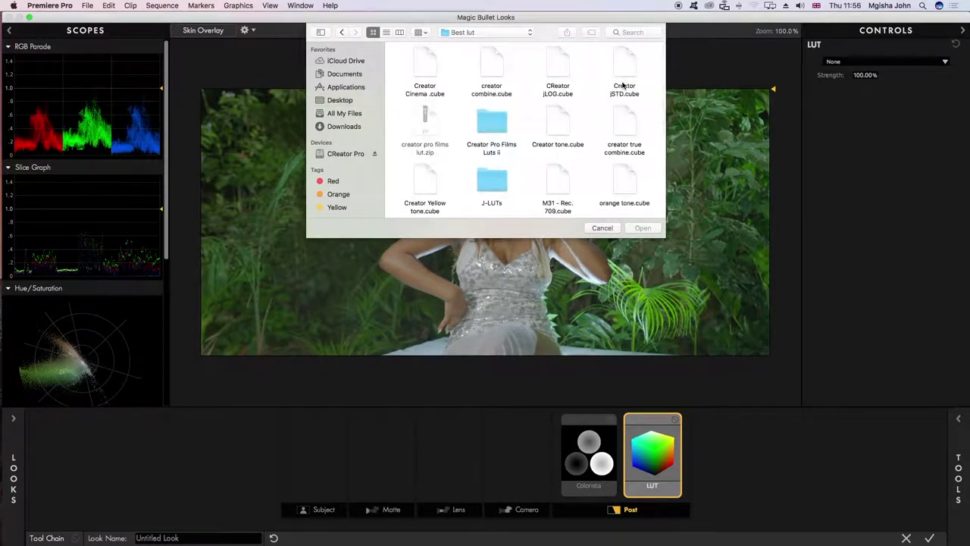
{"action": "double_click", "coordinate": [623, 86]}
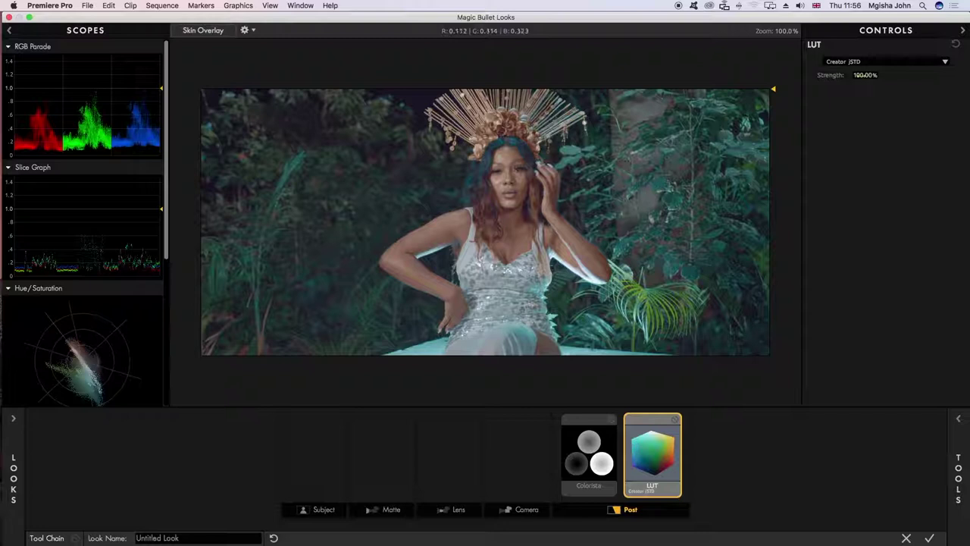
- Compare the image with the LUT tool off and on, and reduce the LUT strength to about 35%
{"action": "left_click", "coordinate": [674, 421]}
{"action": "left_click", "coordinate": [674, 421]}
{"action": "left_click", "coordinate": [858, 74]}
{"action": "left_click_drag", "start_coordinate": [857, 75], "coordinate": [809, 74]}
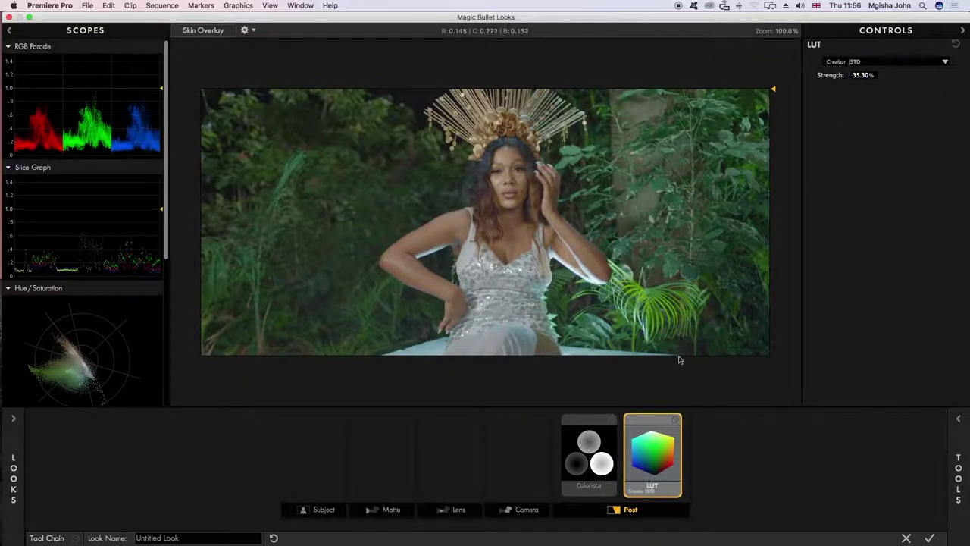
- Disable the LUT tool in the tool chain and apply the look to the clip
{"action": "left_click", "coordinate": [674, 421]}
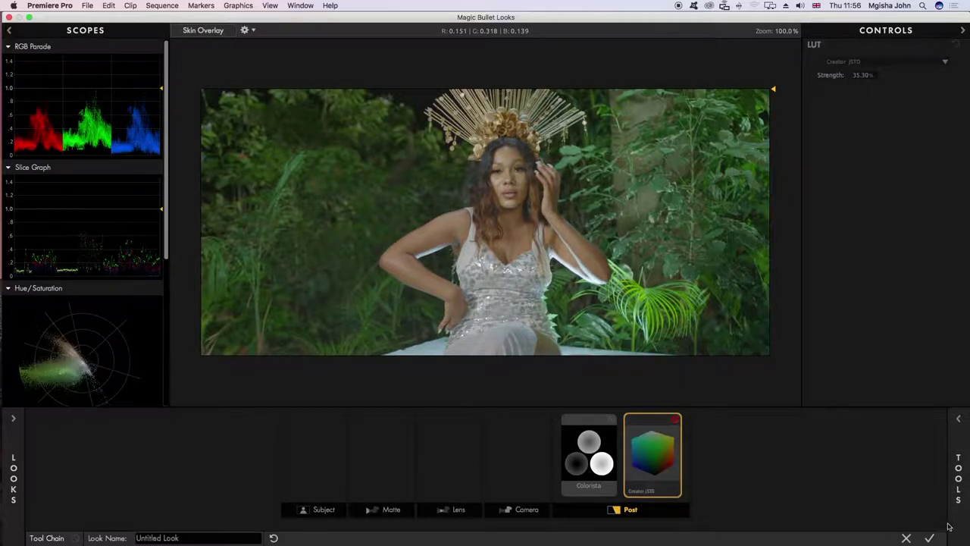
{"action": "left_click", "coordinate": [929, 537]}
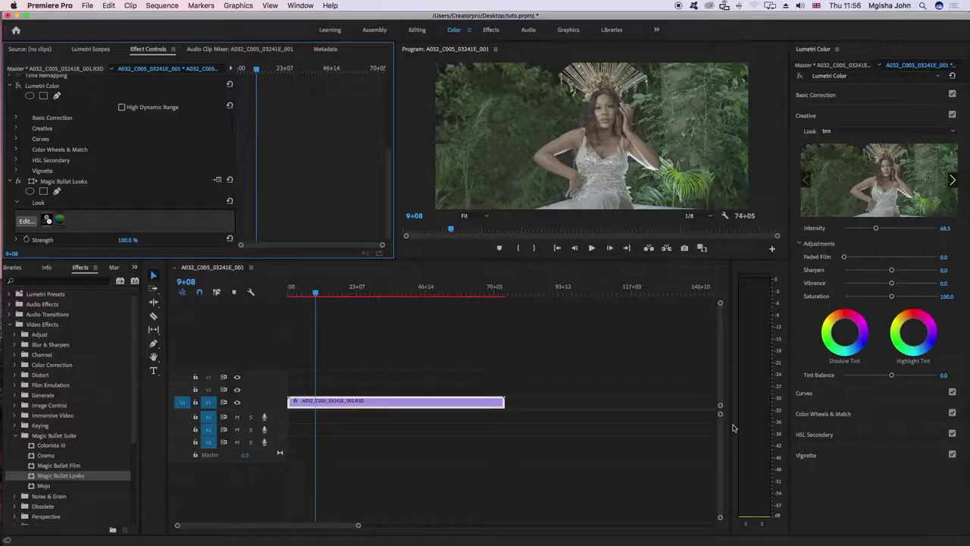
- Export the current frame to the Desktop as a JPEG named lutt
{"action": "left_click", "coordinate": [684, 248]}
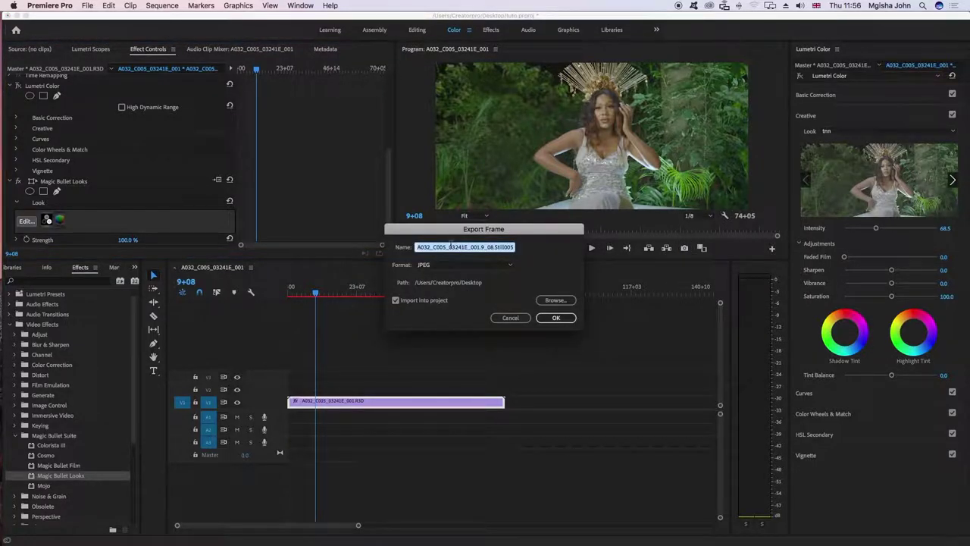
{"action": "key", "text": "BackSpace"}
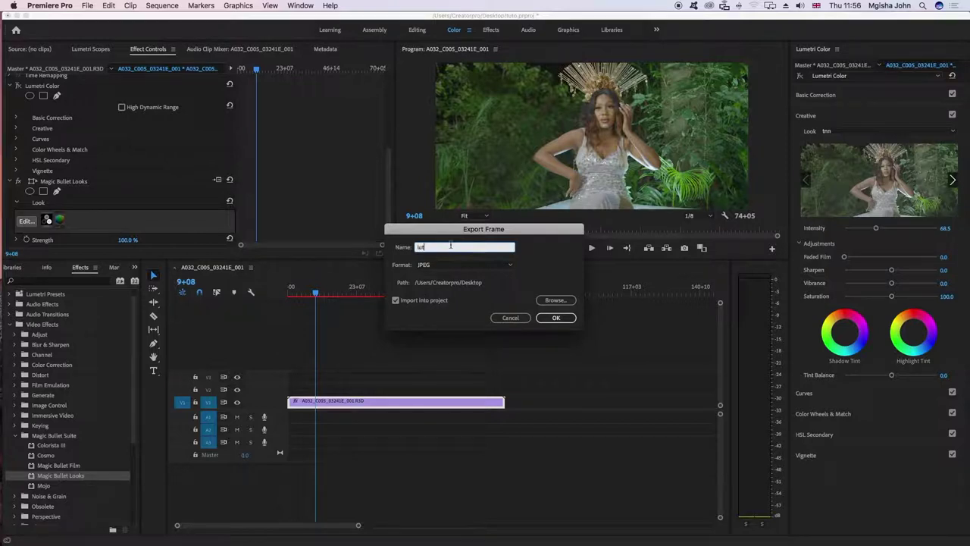
{"action": "left_click", "coordinate": [556, 317]}
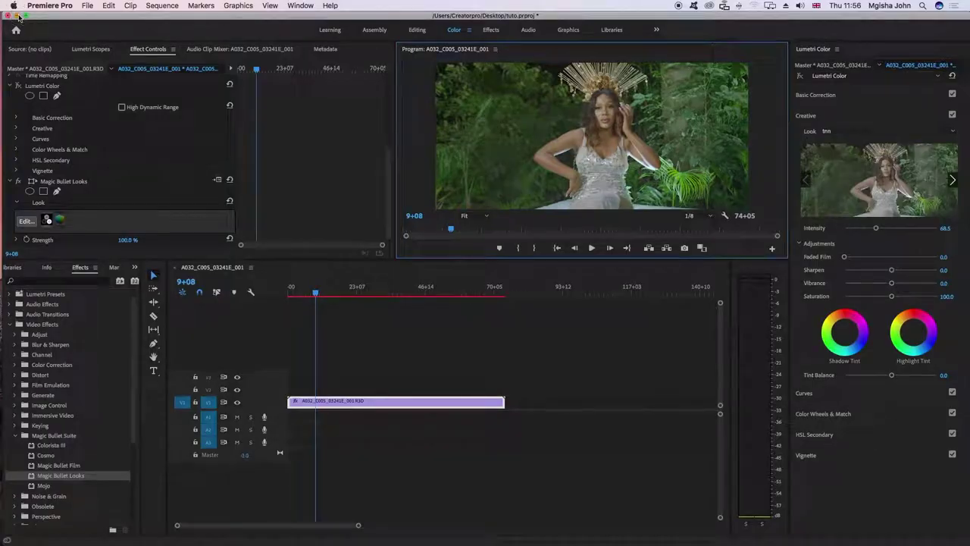
- Switch to the Desktop and open the exported frame lutt.jpg in 3D LUT Creator
{"action": "mouse_move", "coordinate": [1, 2]}
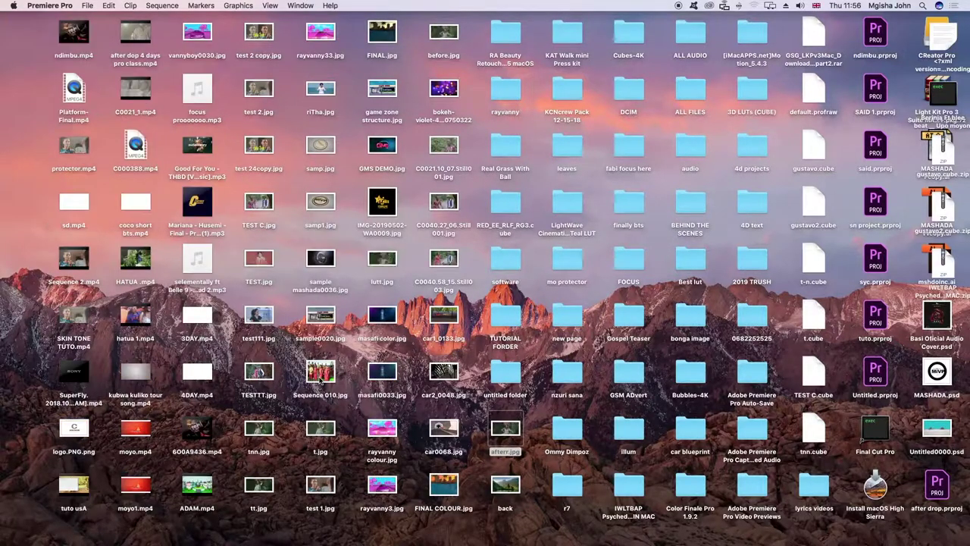
{"action": "left_click", "coordinate": [379, 258]}
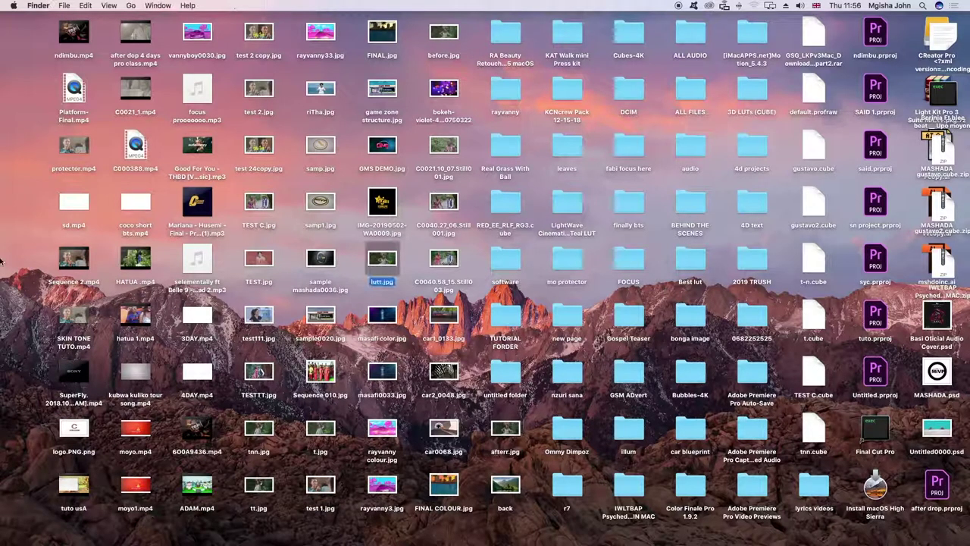
{"action": "left_click_drag", "start_coordinate": [369, 274], "coordinate": [10, 298]}
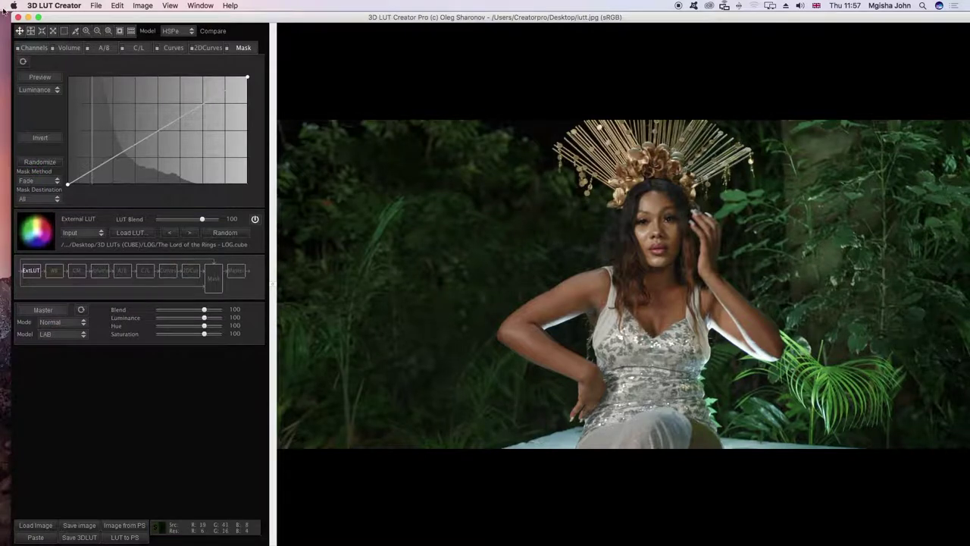
- Start a new preset that resets all adjustments on the image, and fit the window to the screen
{"action": "left_click", "coordinate": [96, 6]}
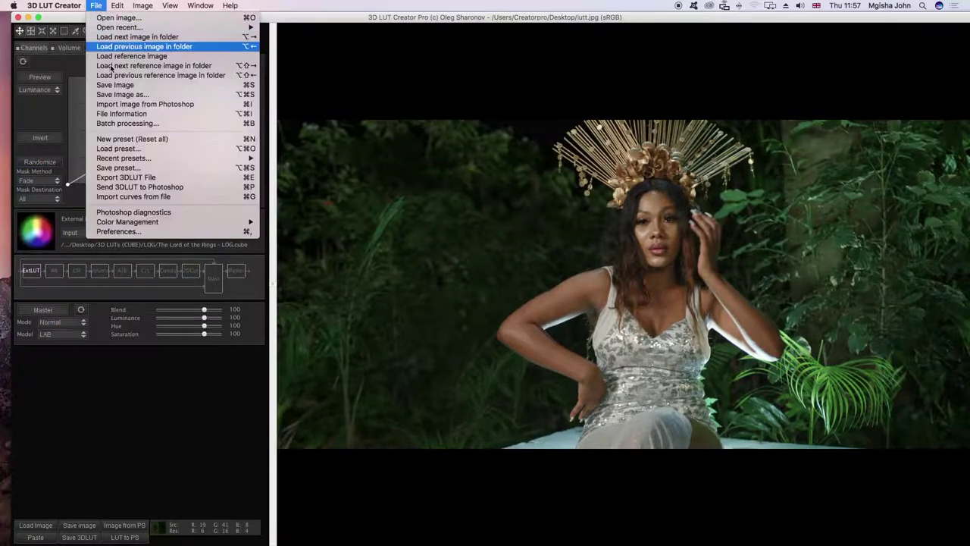
{"action": "left_click", "coordinate": [133, 141]}
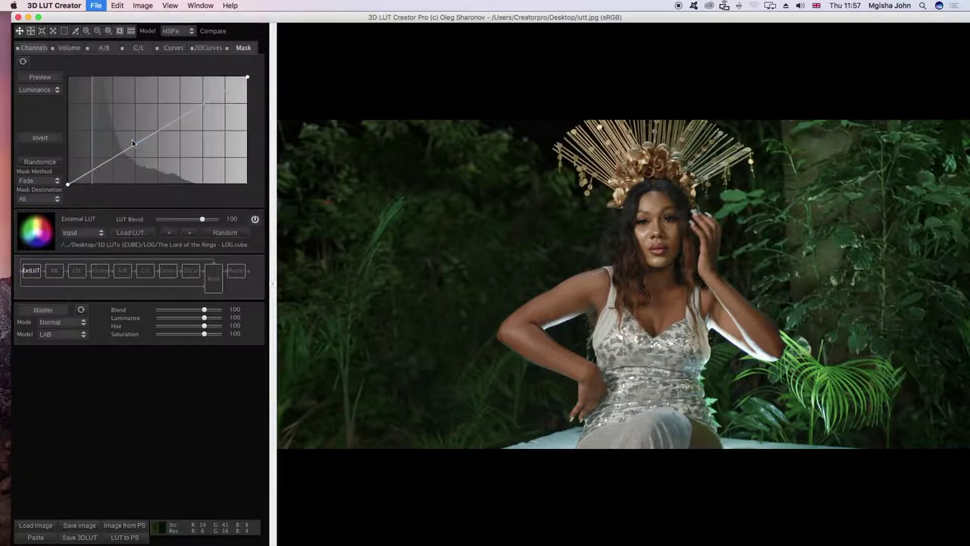
{"action": "left_click", "coordinate": [576, 162]}
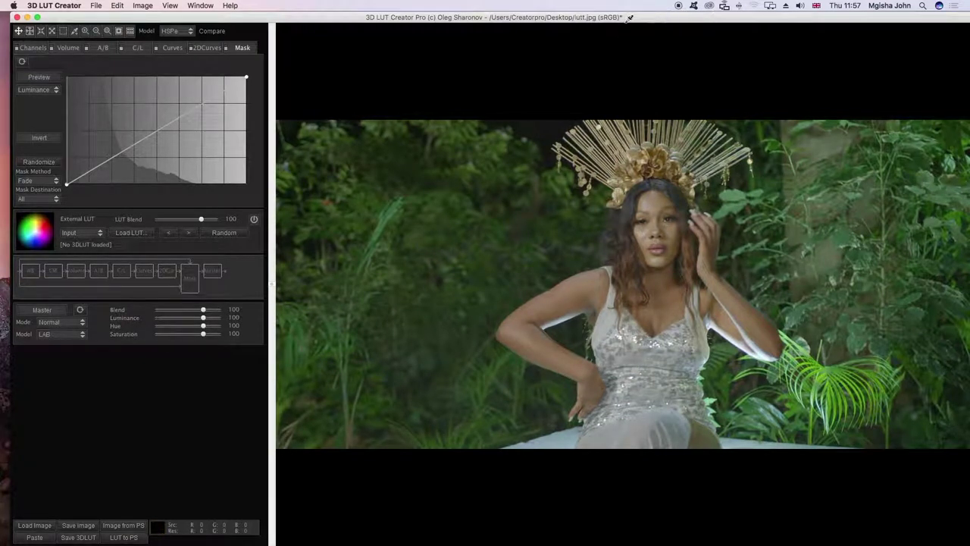
{"action": "double_click", "coordinate": [225, 21]}
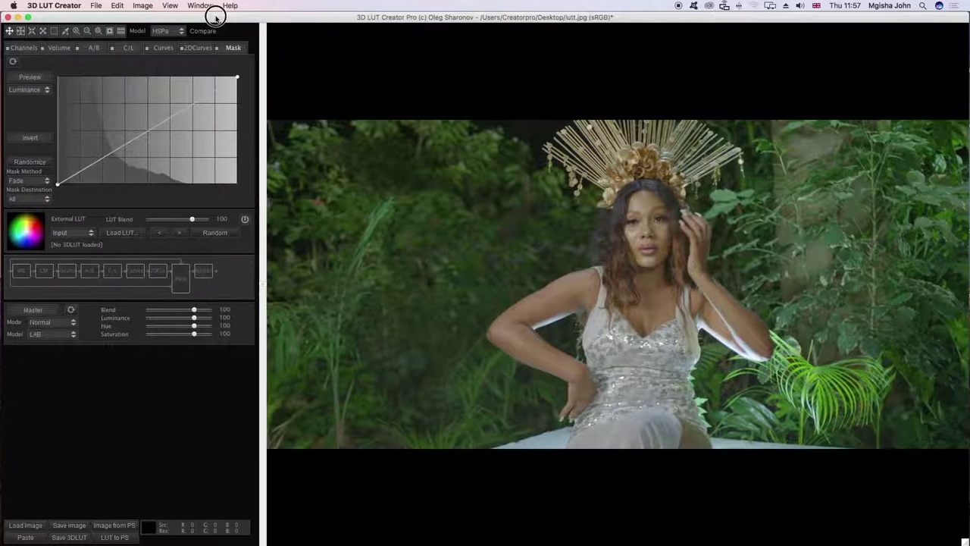
- Look through the Channels, A/B and Mask adjustments and set the external LUT to apply at Input
{"action": "left_click", "coordinate": [27, 48]}
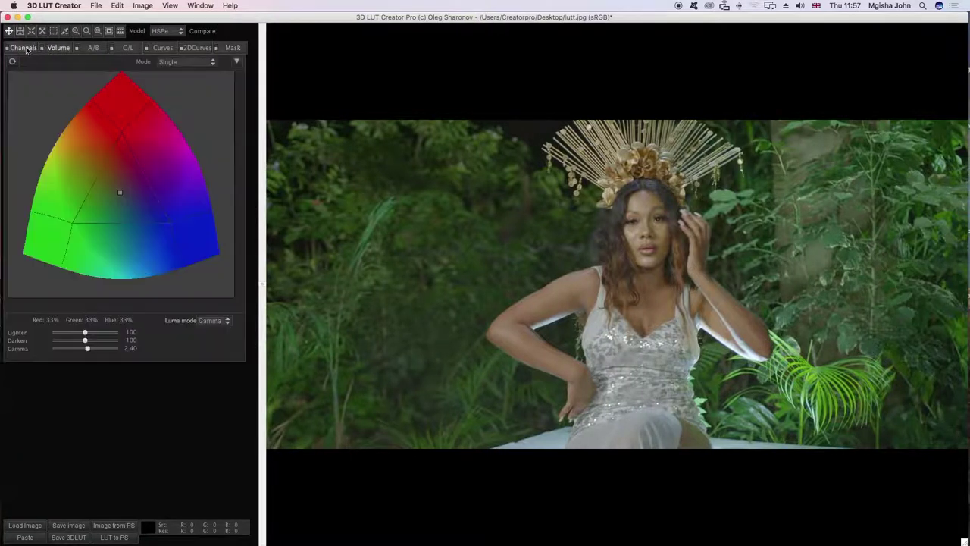
{"action": "left_click", "coordinate": [93, 48]}
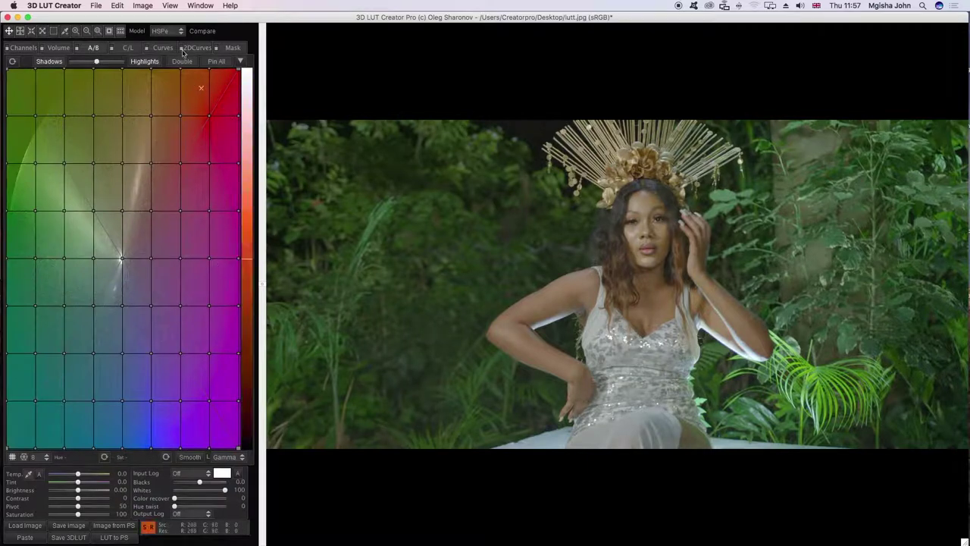
{"action": "left_click", "coordinate": [229, 48]}
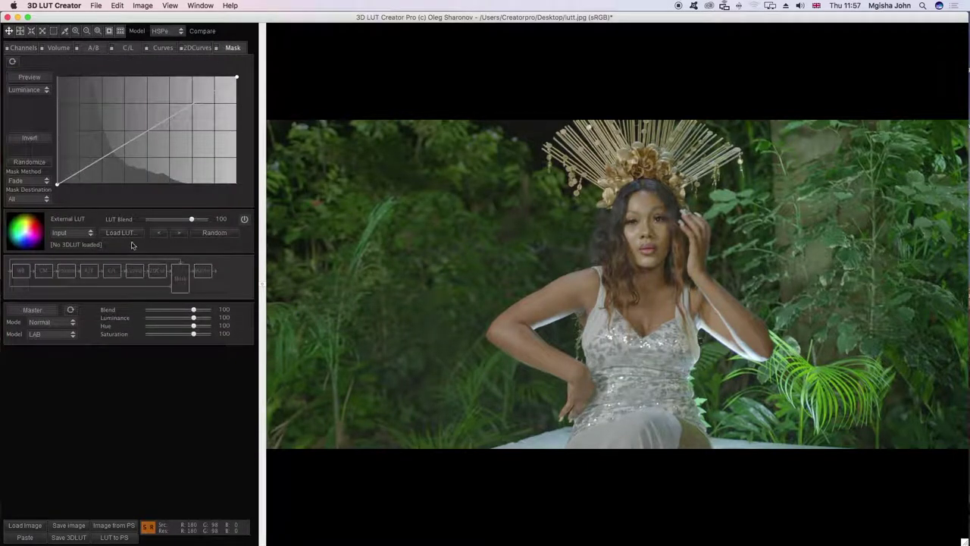
{"action": "left_click", "coordinate": [70, 234]}
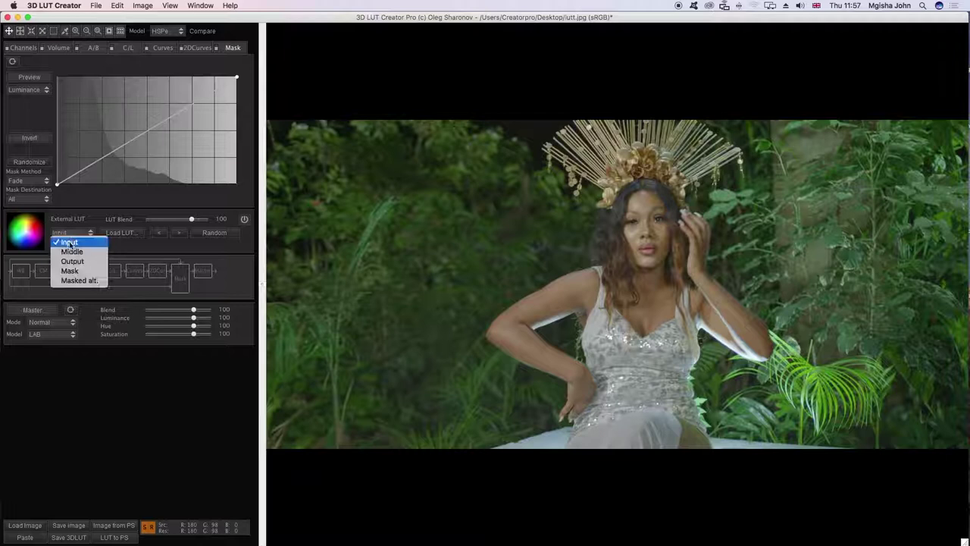
{"action": "left_click", "coordinate": [70, 243]}
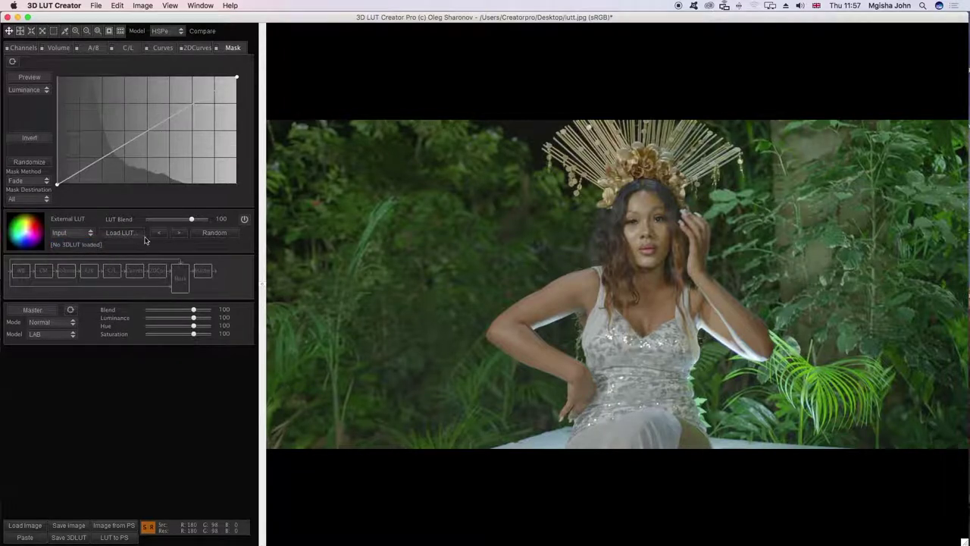
- Load Creator jSTD.cube from the Best lut folder on the Desktop as the external LUT
{"action": "left_click", "coordinate": [147, 241]}
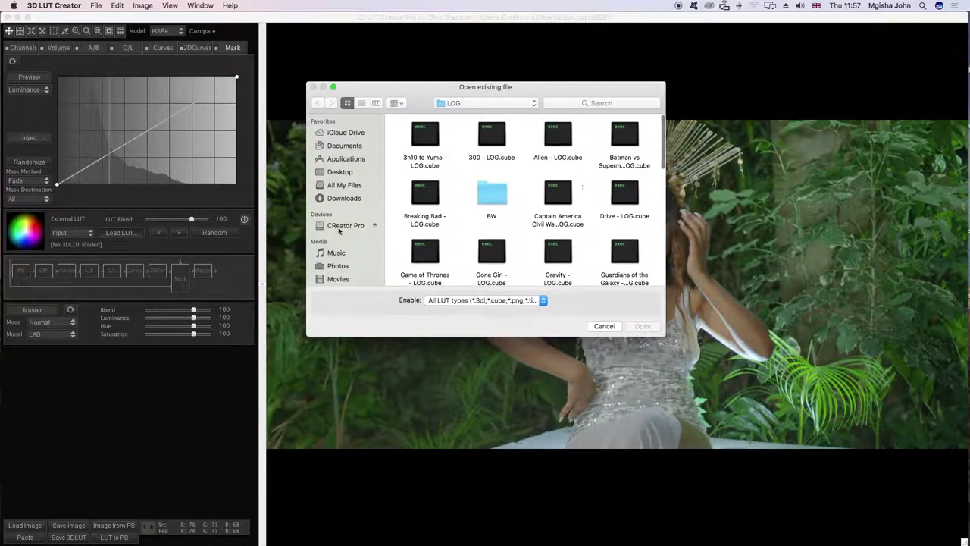
{"action": "left_click", "coordinate": [340, 171]}
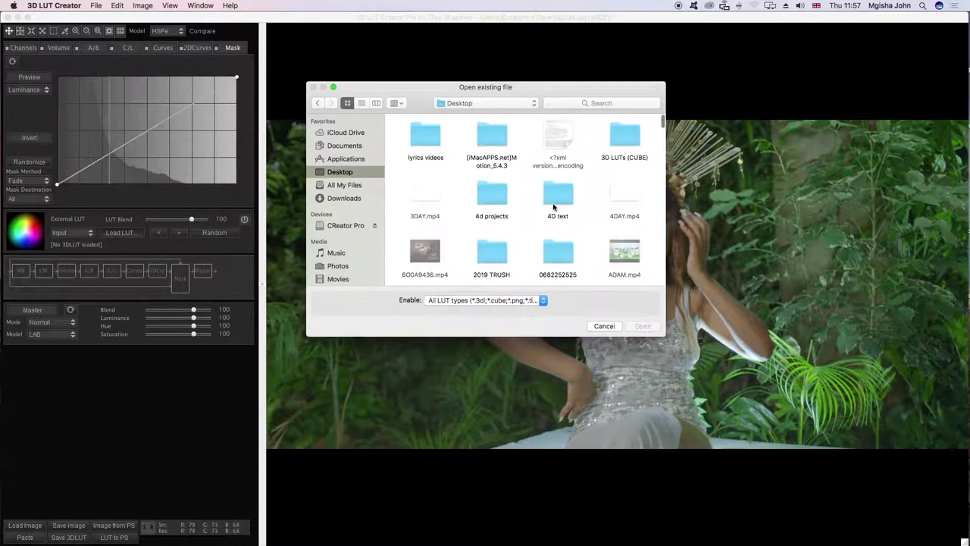
{"action": "scroll", "coordinate": [534, 225], "scroll_direction": "down", "scroll_amount": 10}
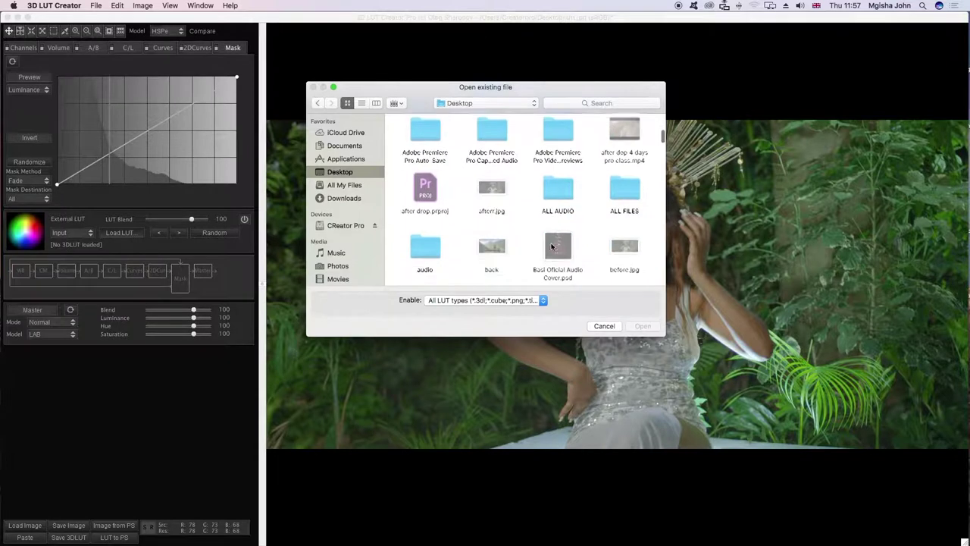
{"action": "scroll", "coordinate": [552, 242], "scroll_direction": "down", "scroll_amount": 2}
{"action": "double_click", "coordinate": [555, 192]}
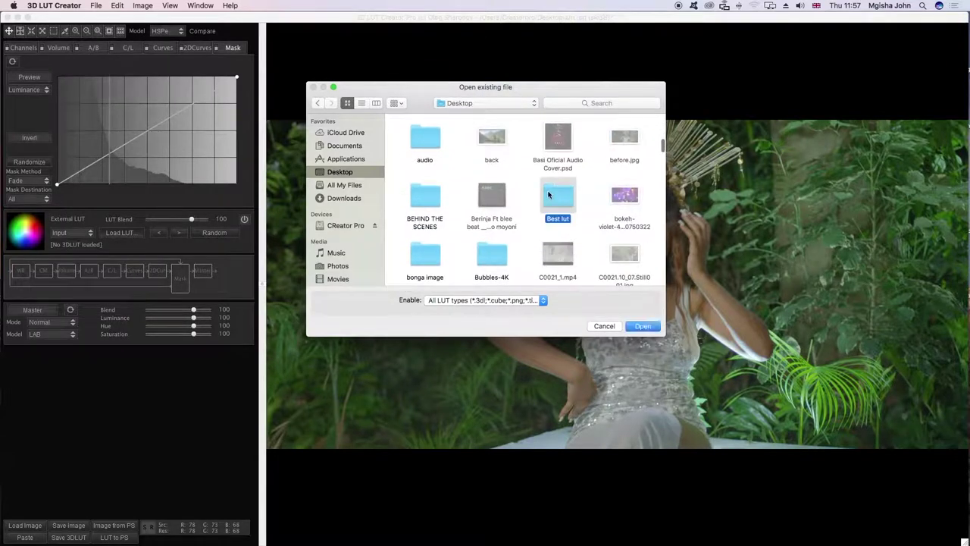
{"action": "left_click", "coordinate": [624, 137]}
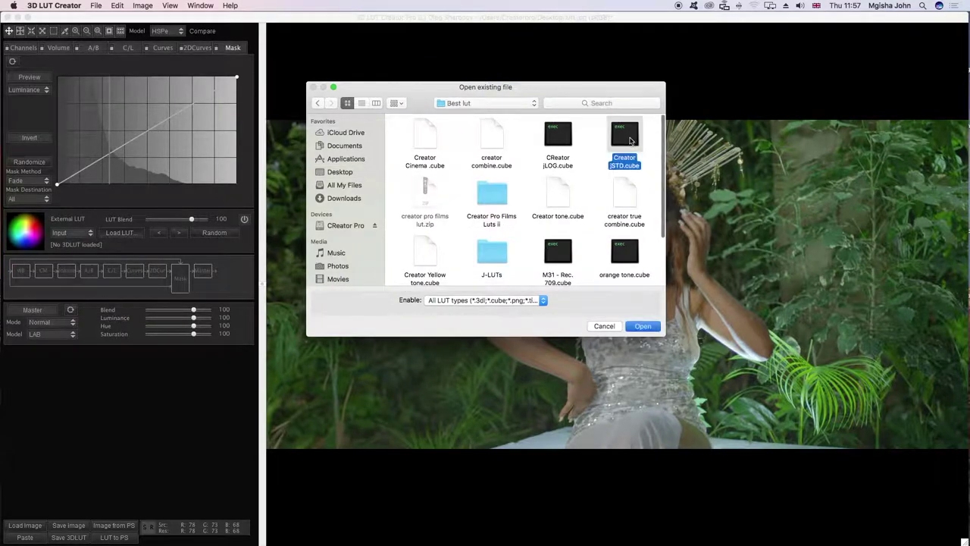
{"action": "double_click", "coordinate": [631, 143]}
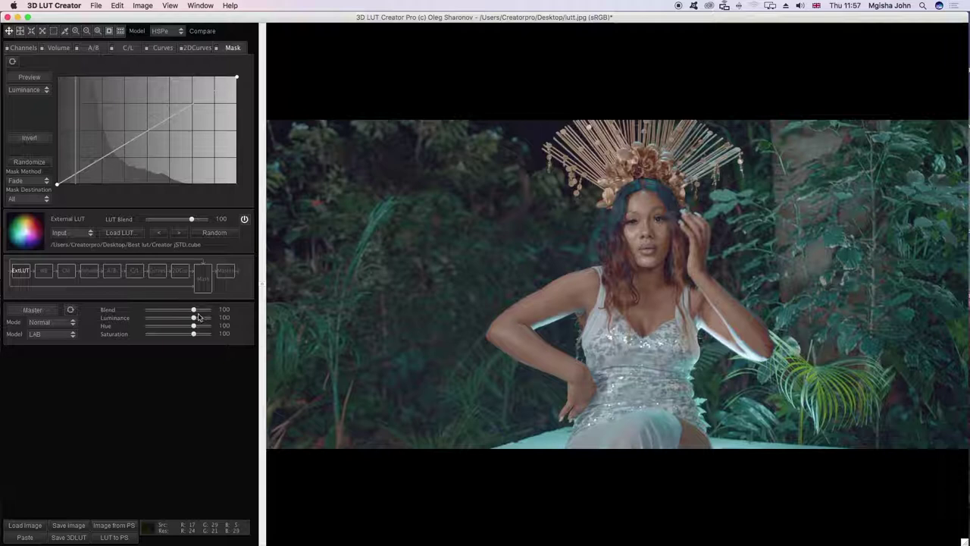
- Extract the curve from the external LUT and show the extracted curves
{"action": "left_click", "coordinate": [116, 6]}
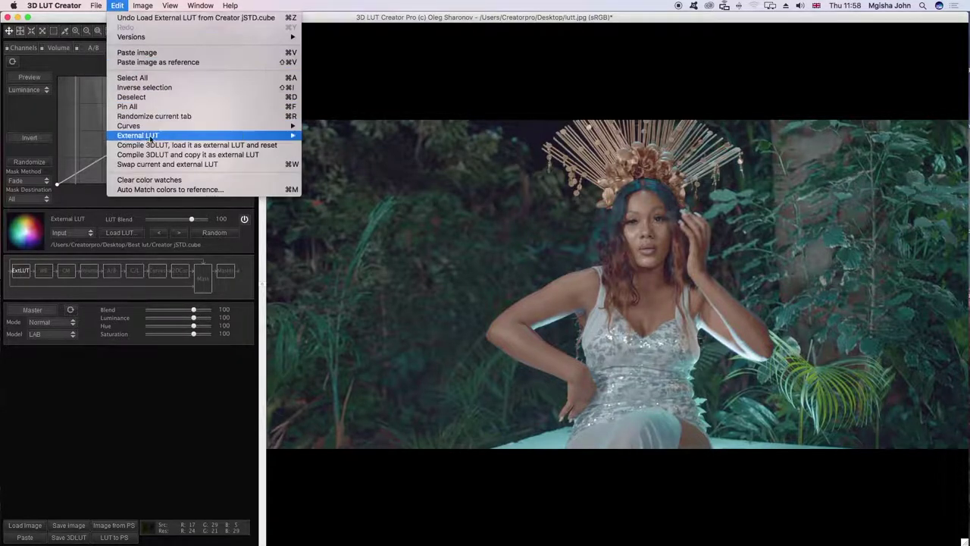
{"action": "mouse_move", "coordinate": [151, 138]}
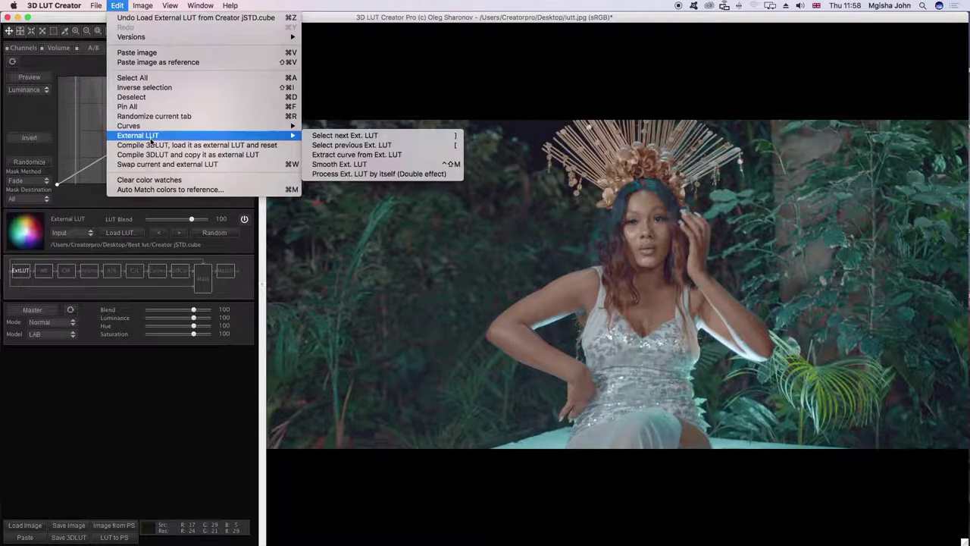
{"action": "left_click", "coordinate": [357, 155]}
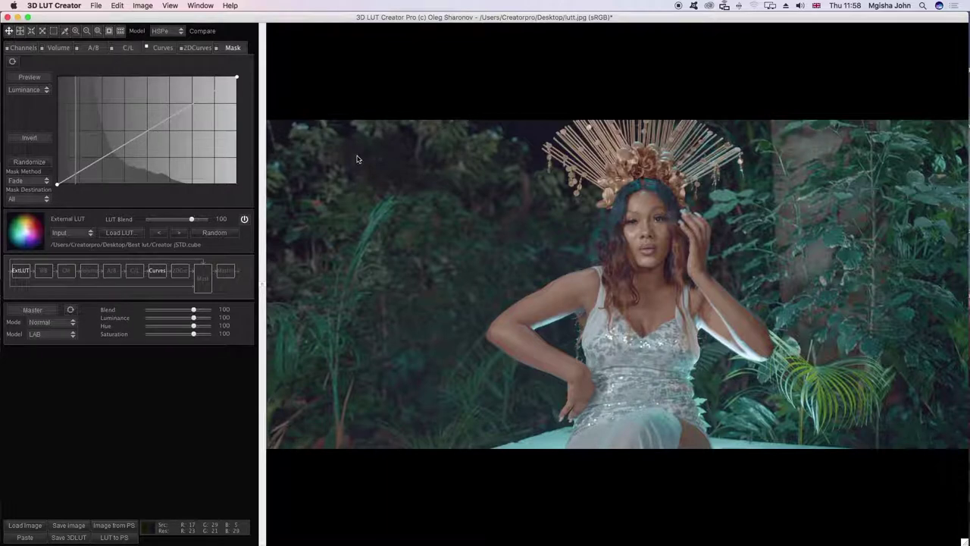
{"action": "left_click", "coordinate": [163, 48]}
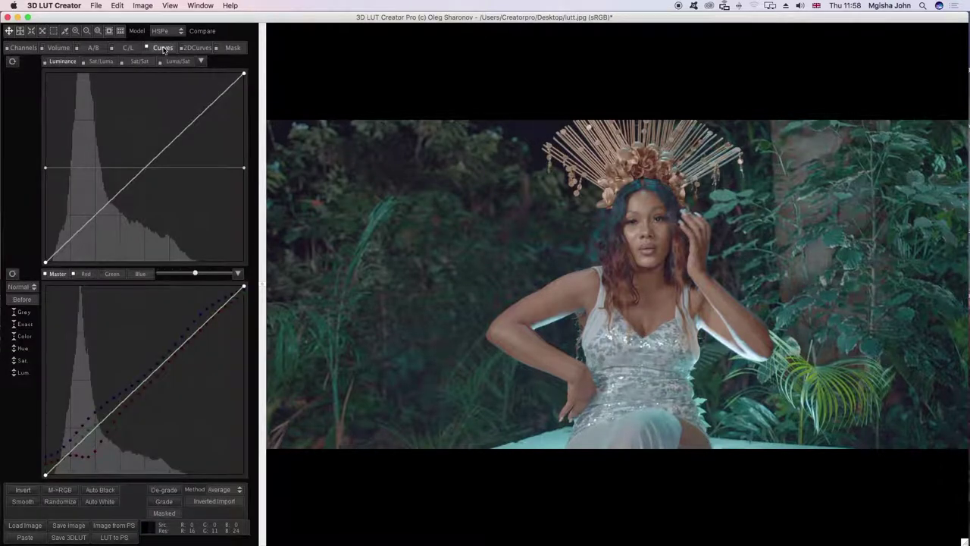